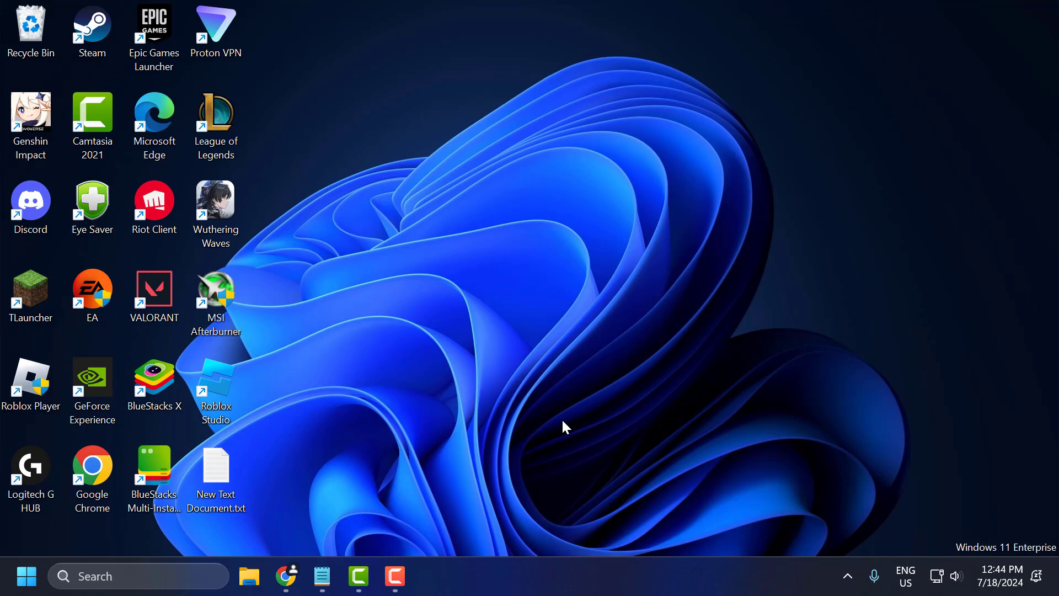
# Open the Welcome to Steam store result and enter the Steam account name on the sign-in page.
pyautogui.click(286, 576)
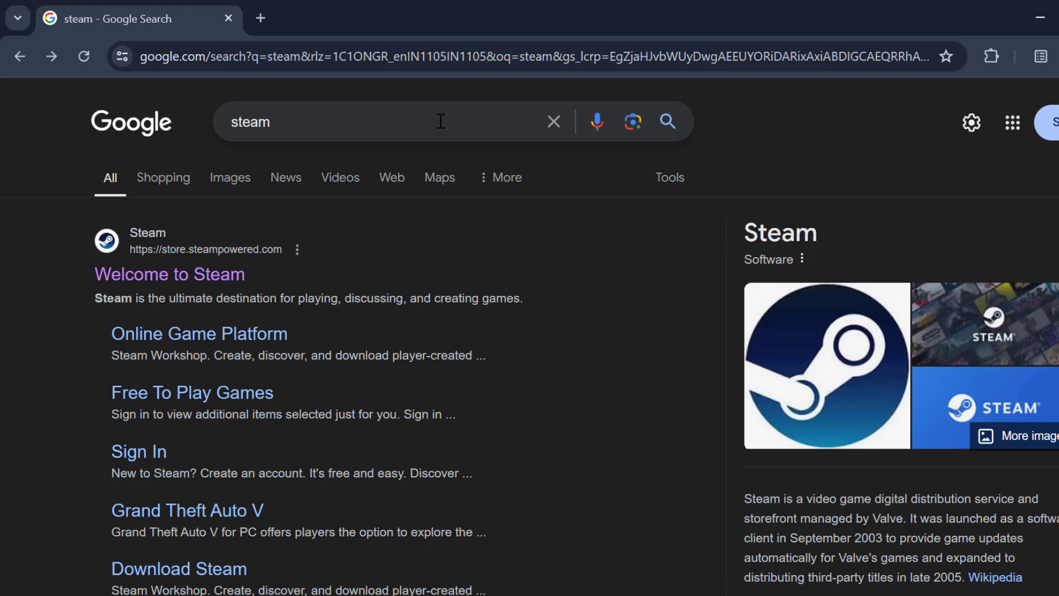
pyautogui.click(204, 283)
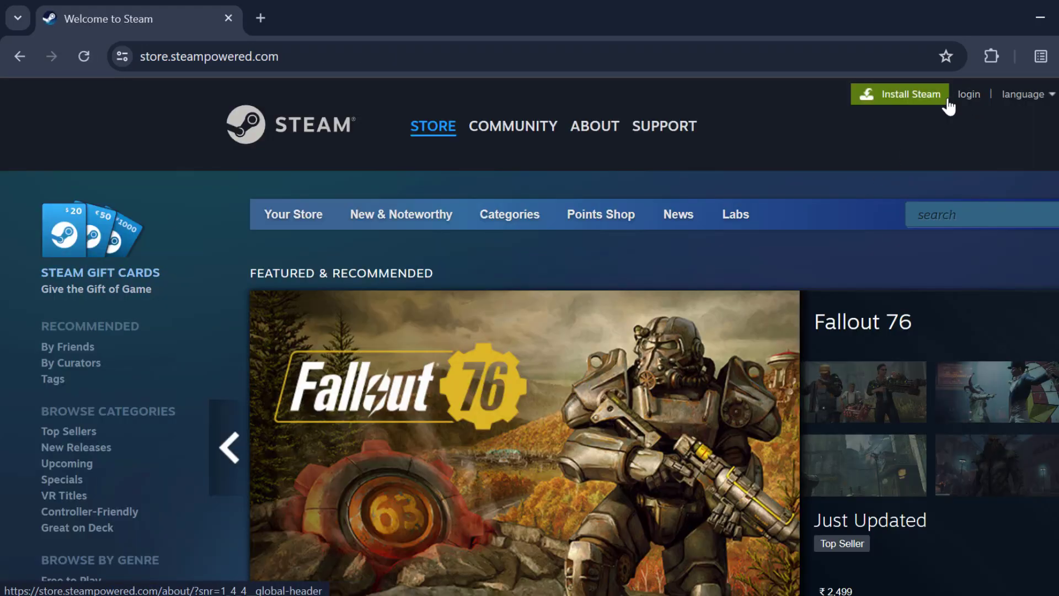
pyautogui.click(971, 94)
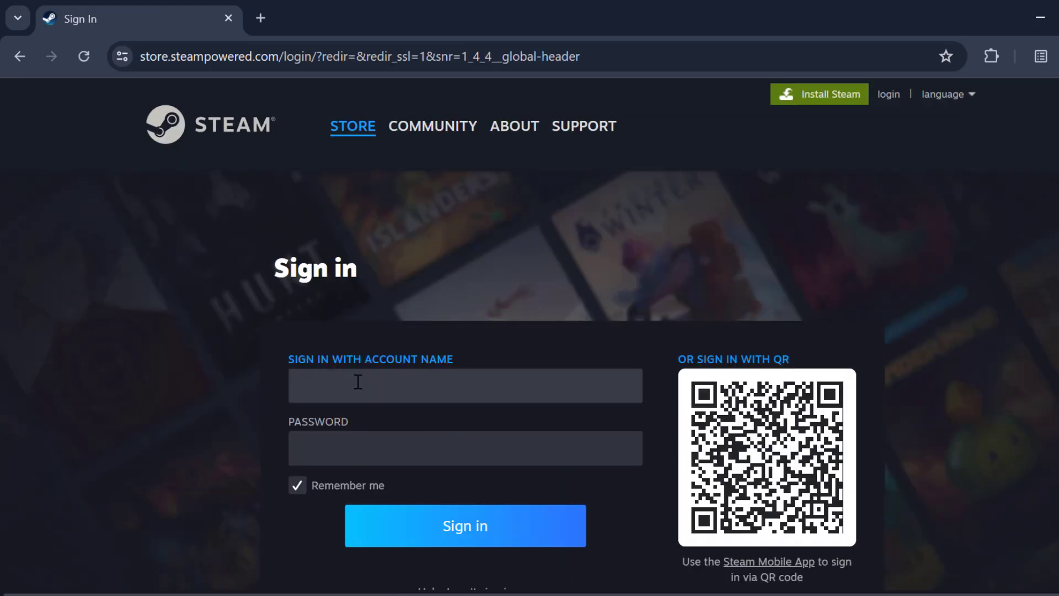
pyautogui.write('ajaymb1')
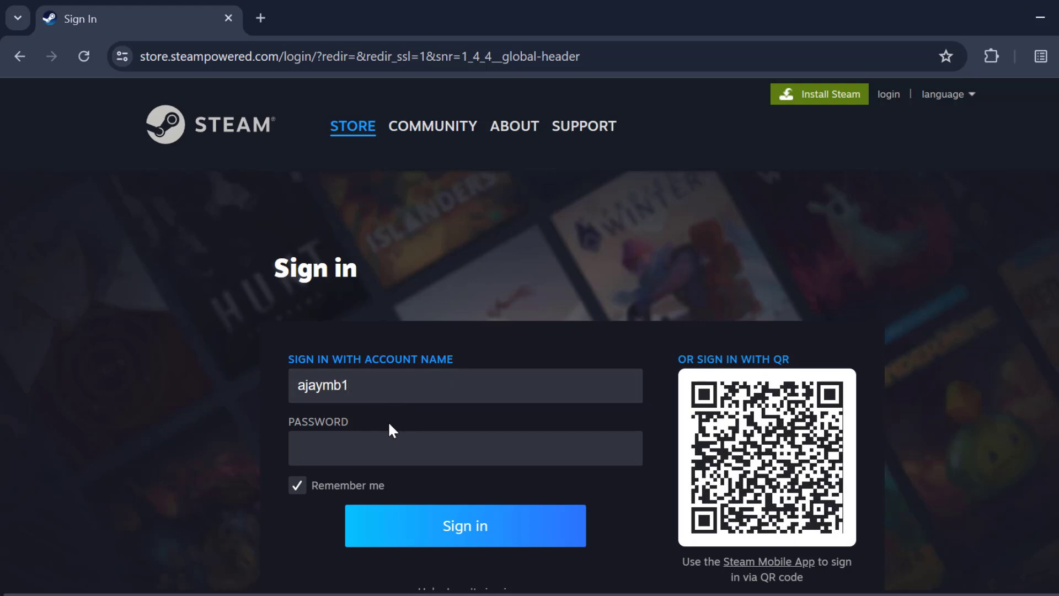
# Go to the 'Help, I can't sign in' support options.
pyautogui.click(366, 445)
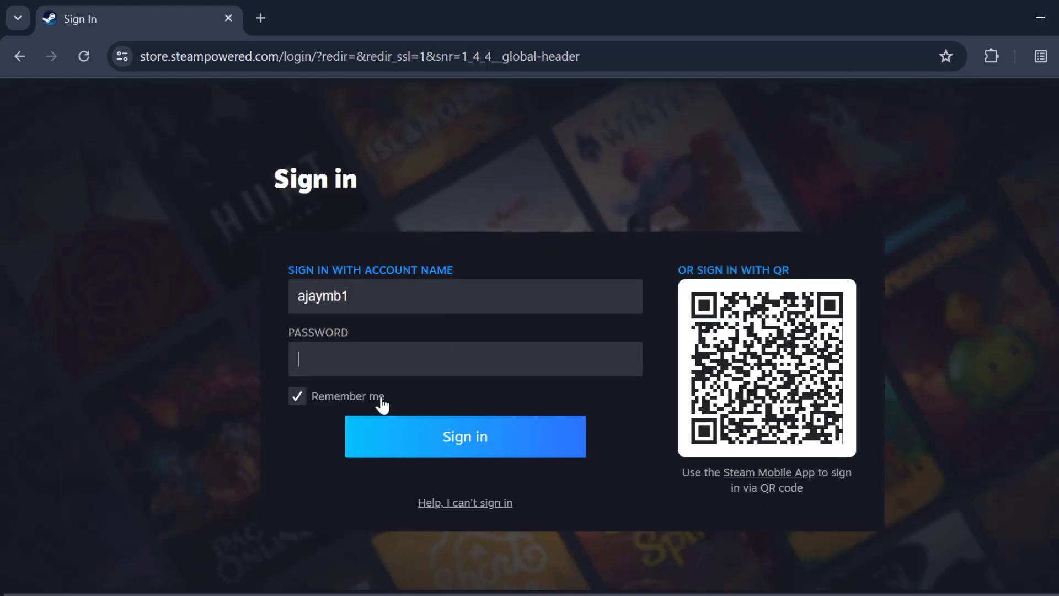
pyautogui.scroll(-5, 444, 394)
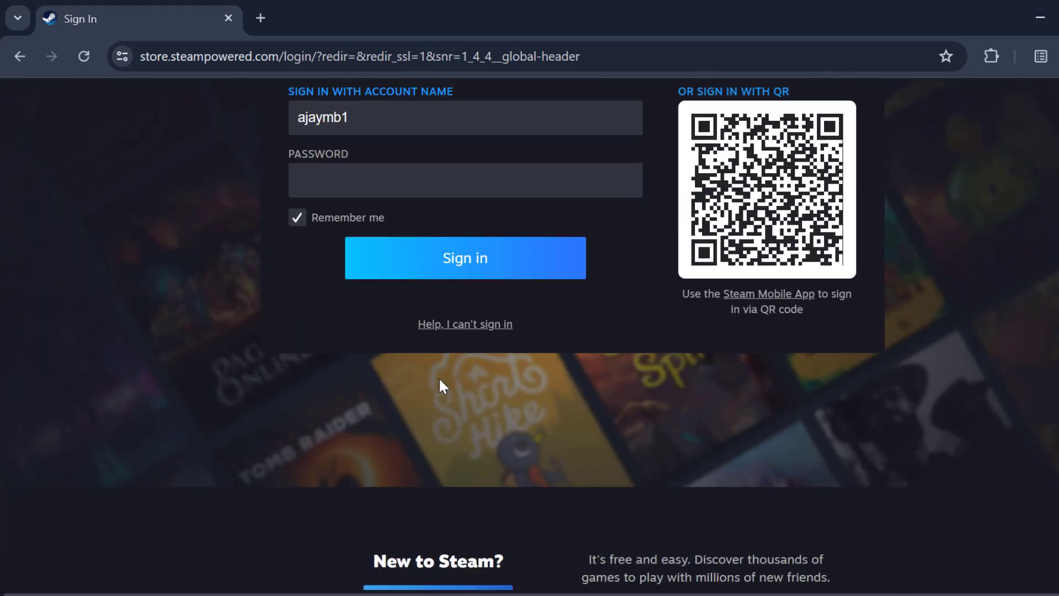
pyautogui.click(450, 332)
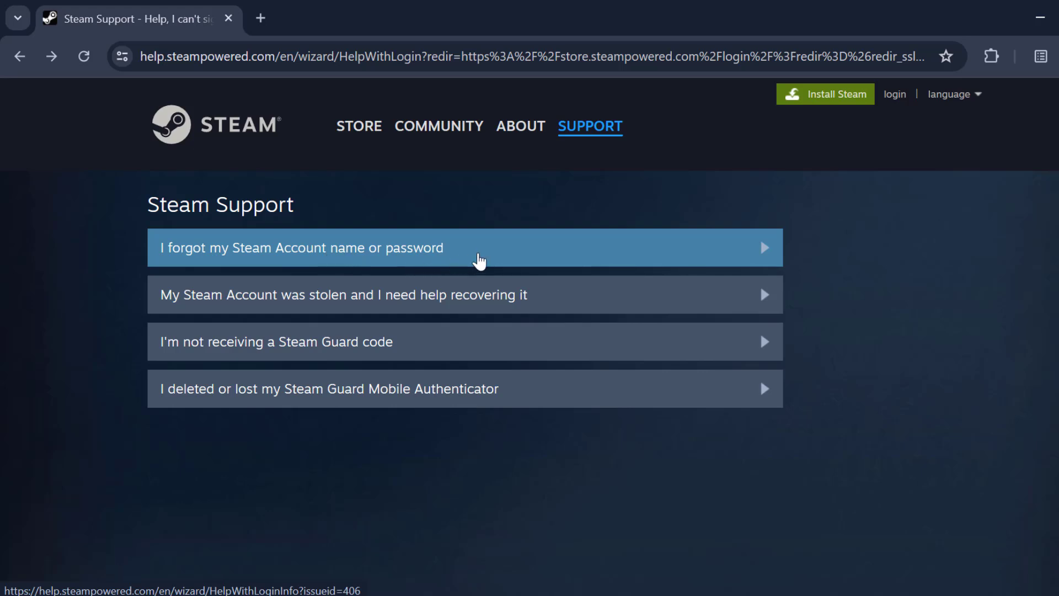
# Look up the account by e-mail under forgotten name or password, pass reCAPTCHA, and request a verification e-mail.
pyautogui.click(480, 259)
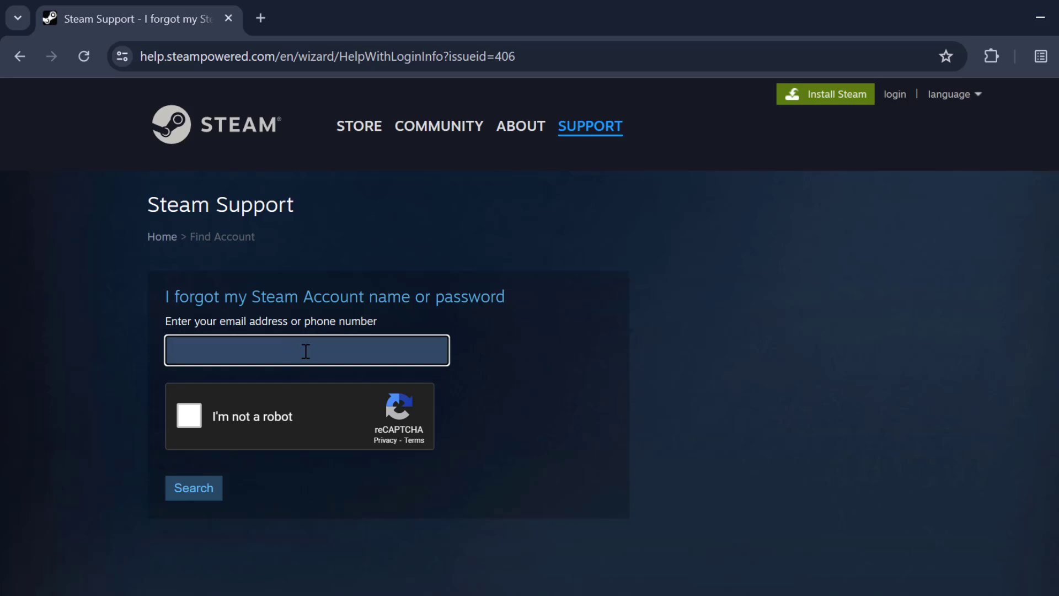
pyautogui.hotkey('ctrl', 'v')
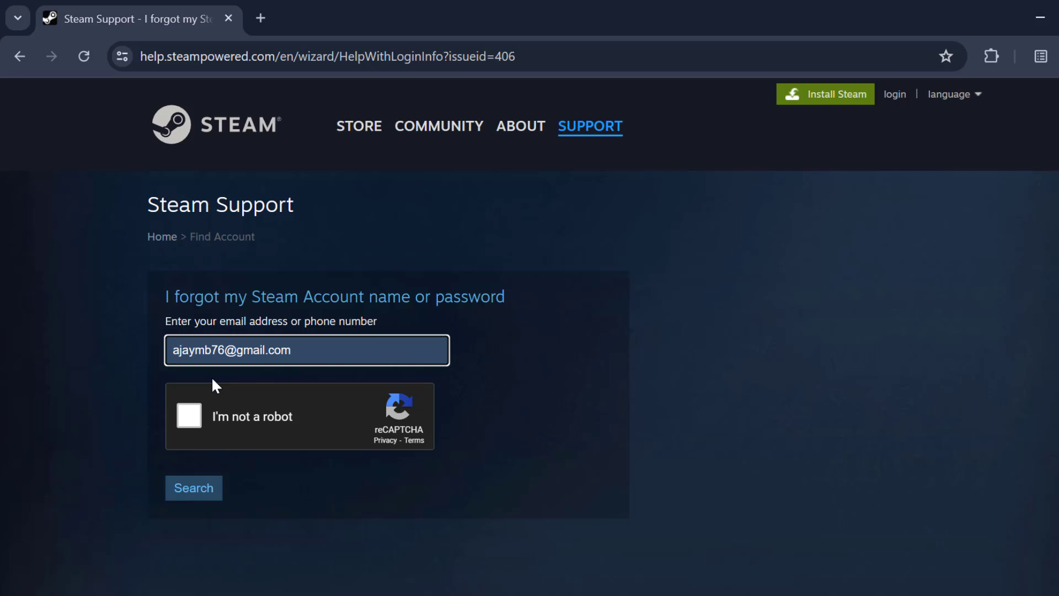
pyautogui.click(188, 423)
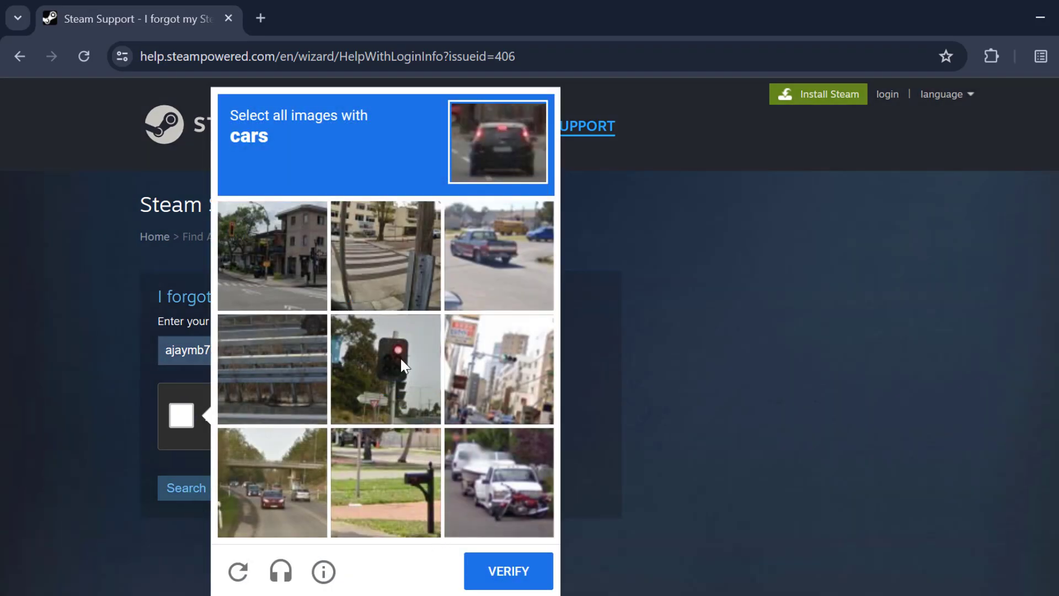
pyautogui.click(508, 571)
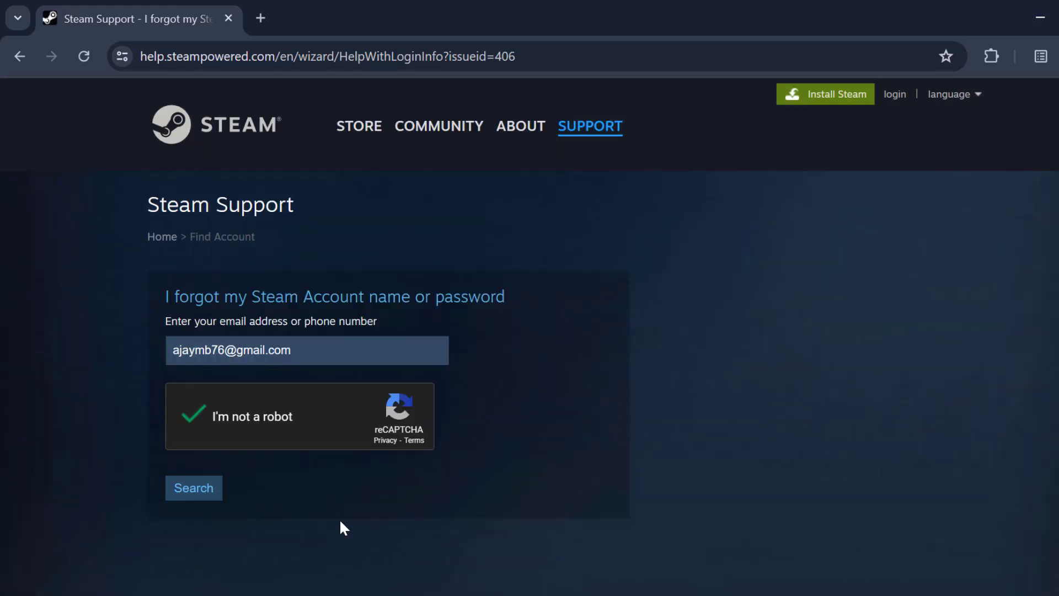
pyautogui.click(201, 499)
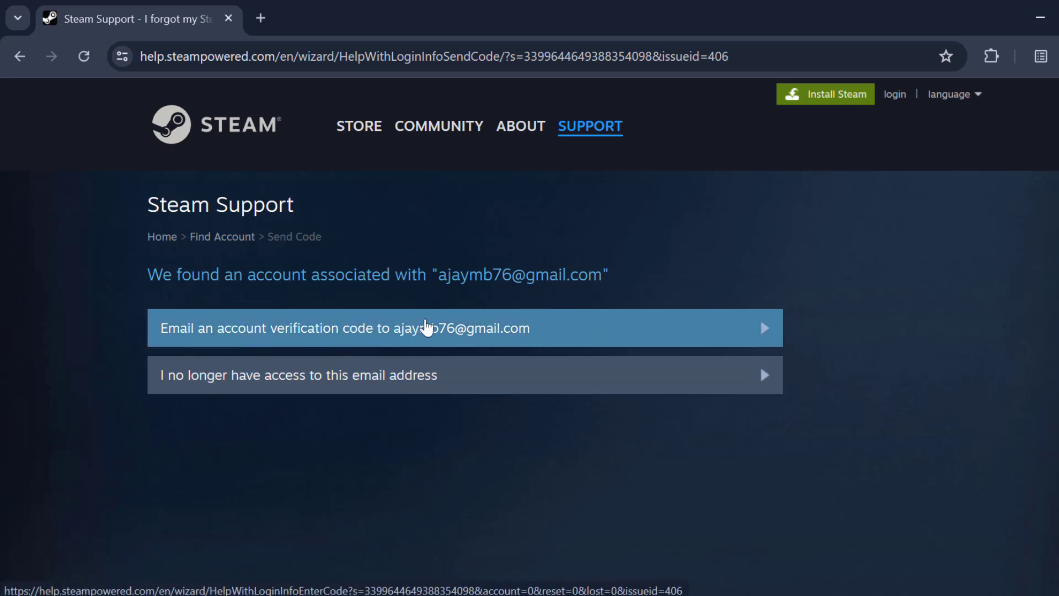
pyautogui.click(429, 332)
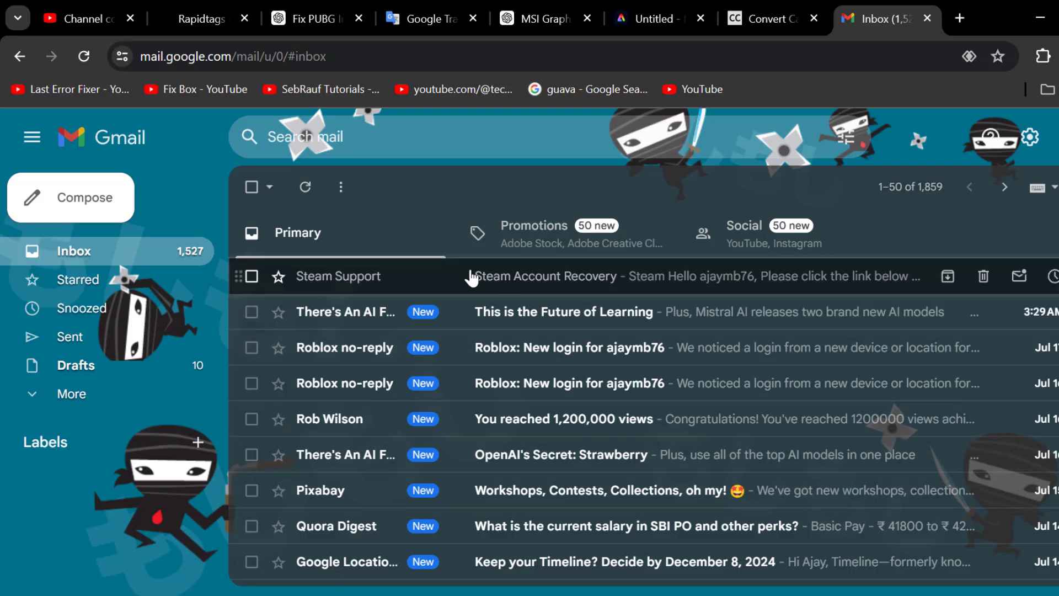
# Open the Steam Account Recovery e-mail and follow its RESUME RECOVERY link.
pyautogui.click(611, 280)
pyautogui.scroll(-5, 477, 389)
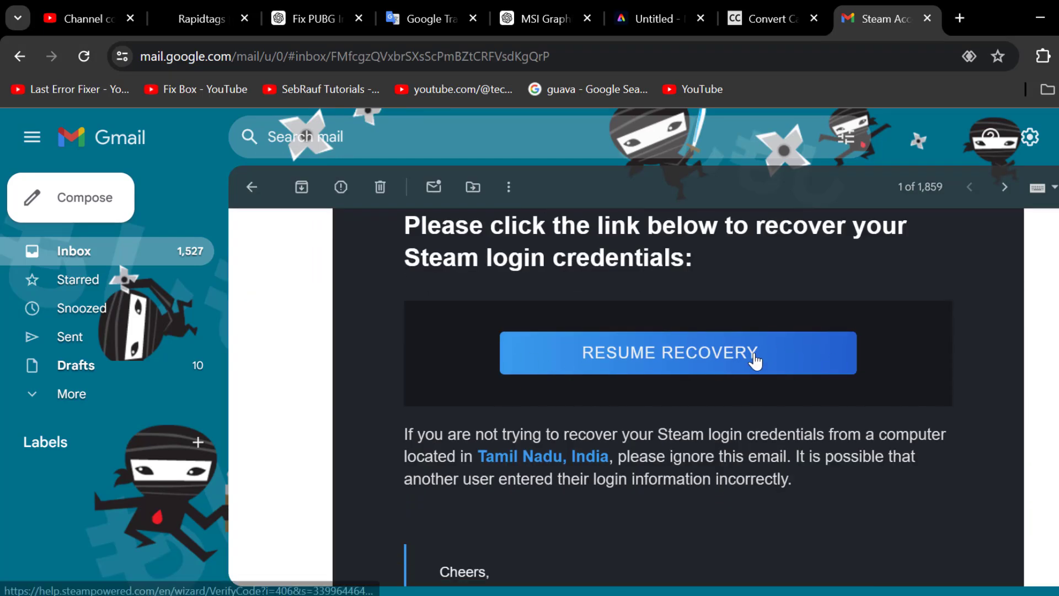
pyautogui.click(755, 360)
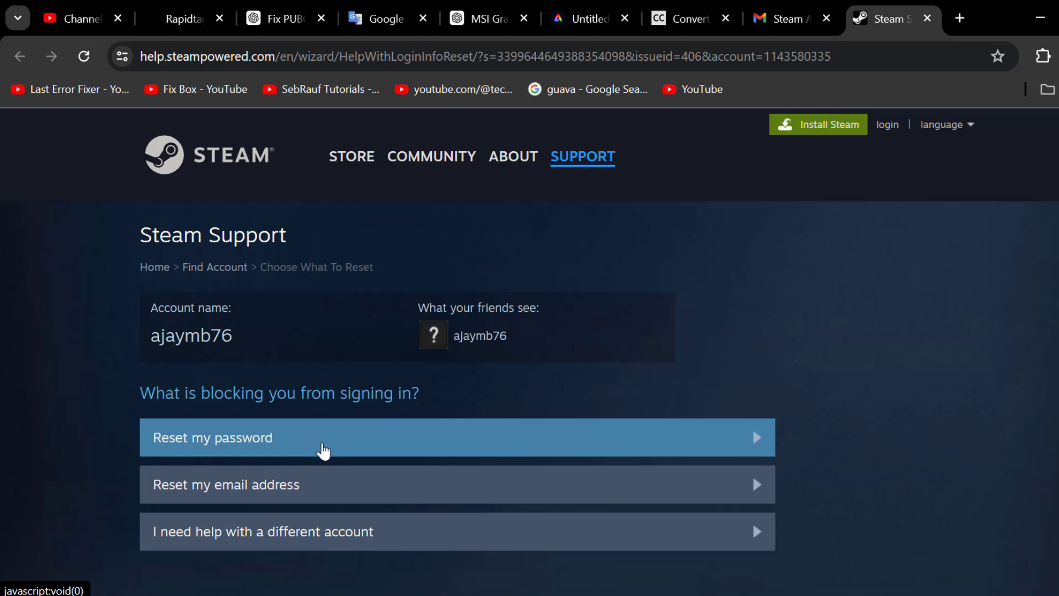
# Choose 'Reset my password' in Steam Support, then close Chrome.
pyautogui.click(324, 451)
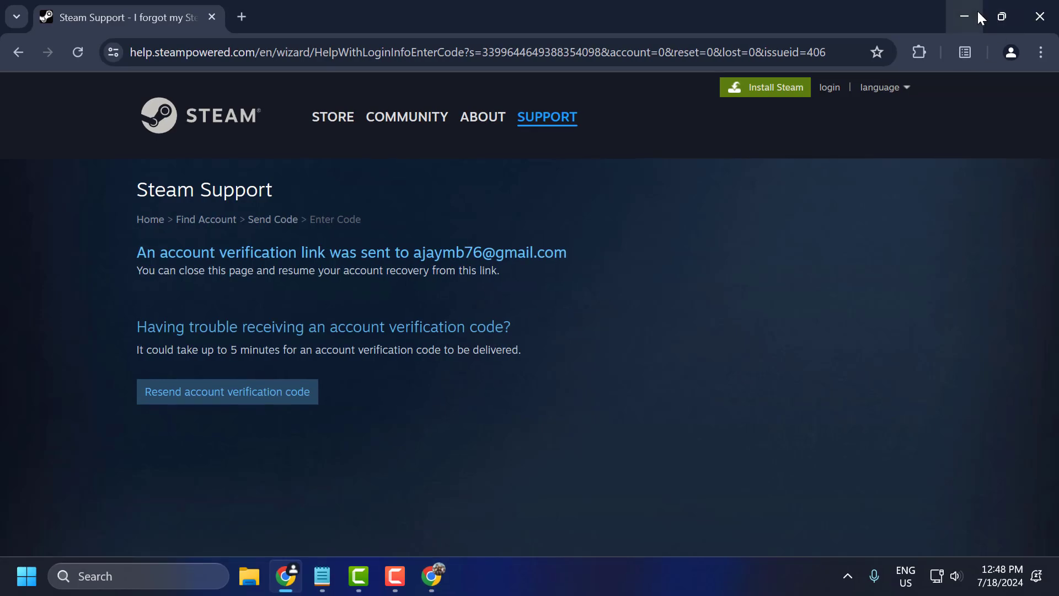
pyautogui.click(1040, 16)
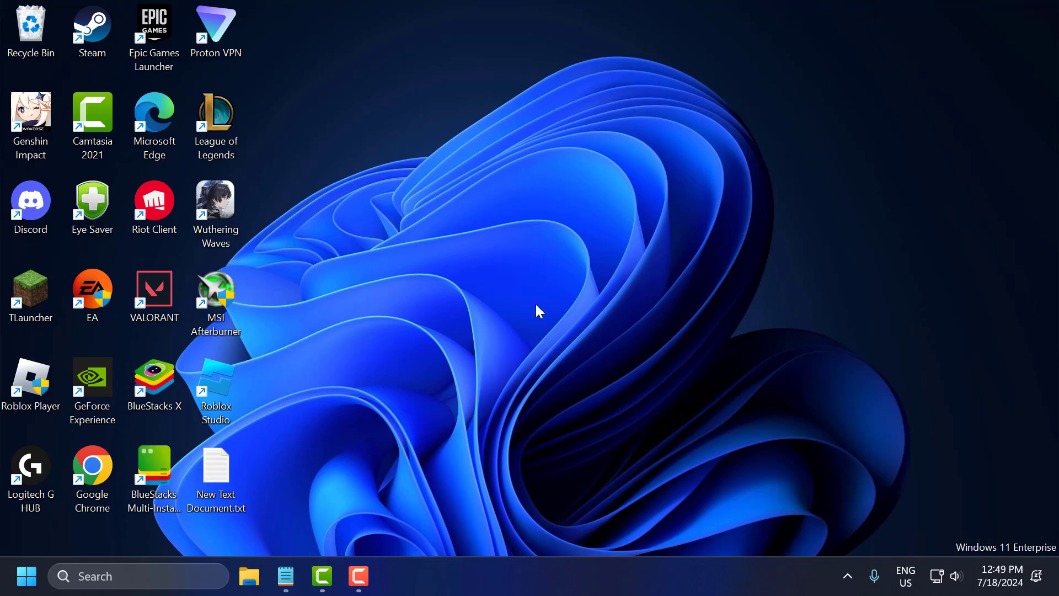
# Launch Run from Windows search and run the temp command.
pyautogui.click(148, 576)
pyautogui.write('run')
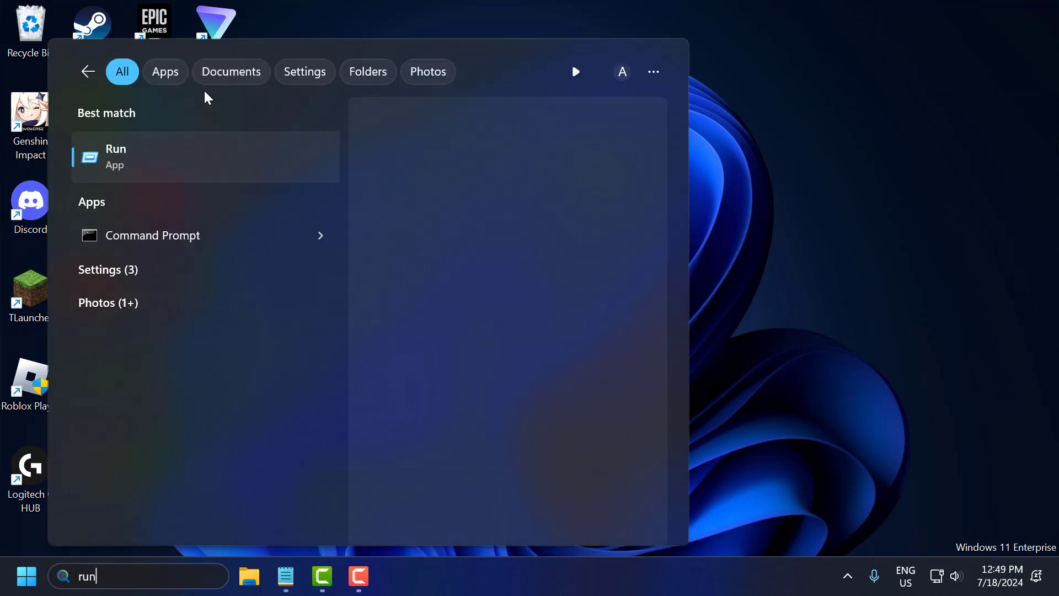
pyautogui.click(185, 145)
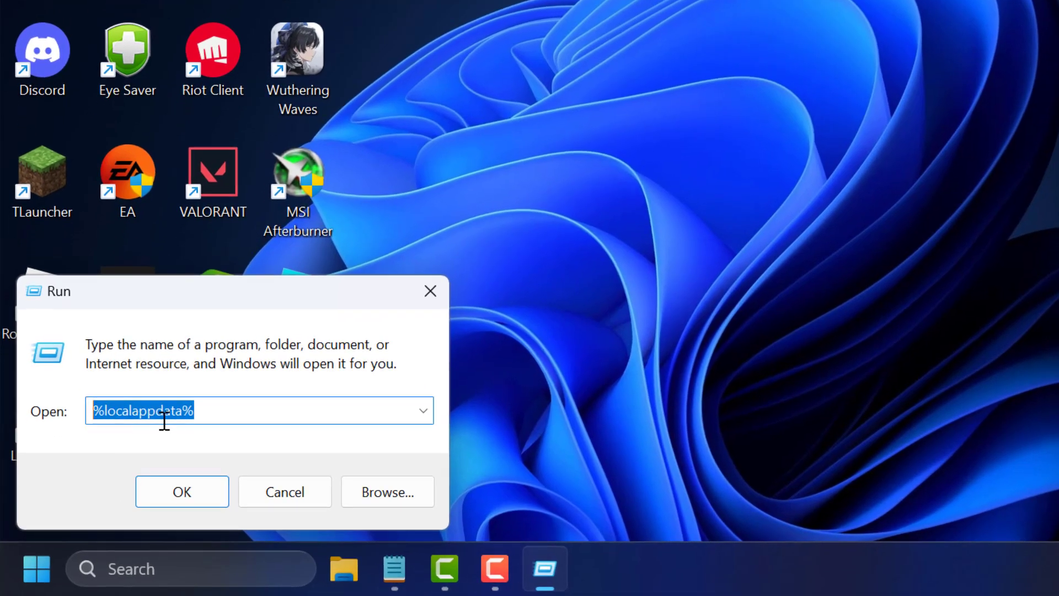
pyautogui.write('tem')
pyautogui.click(197, 435)
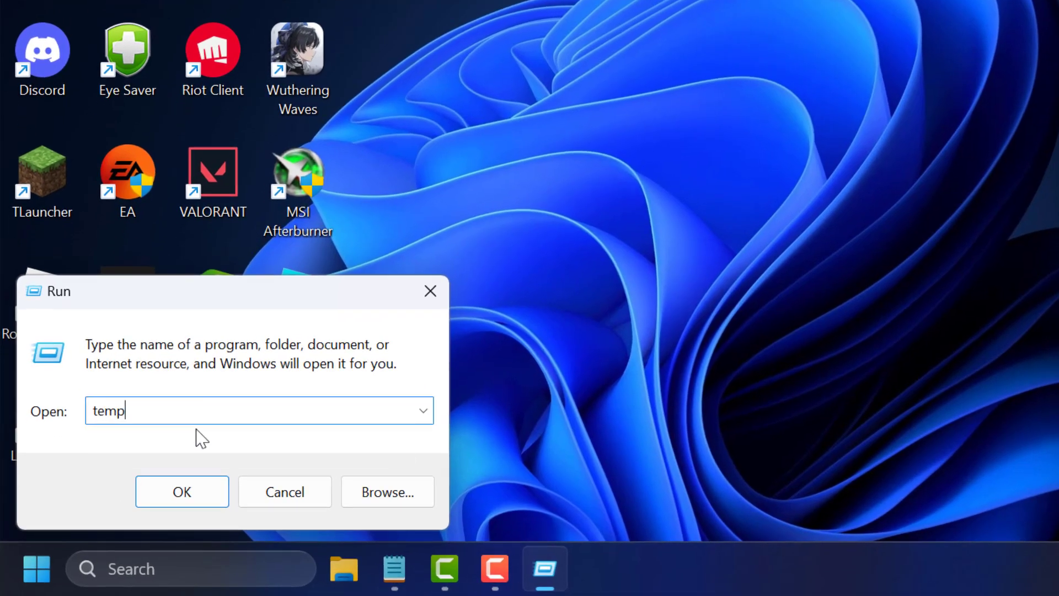
pyautogui.click(208, 493)
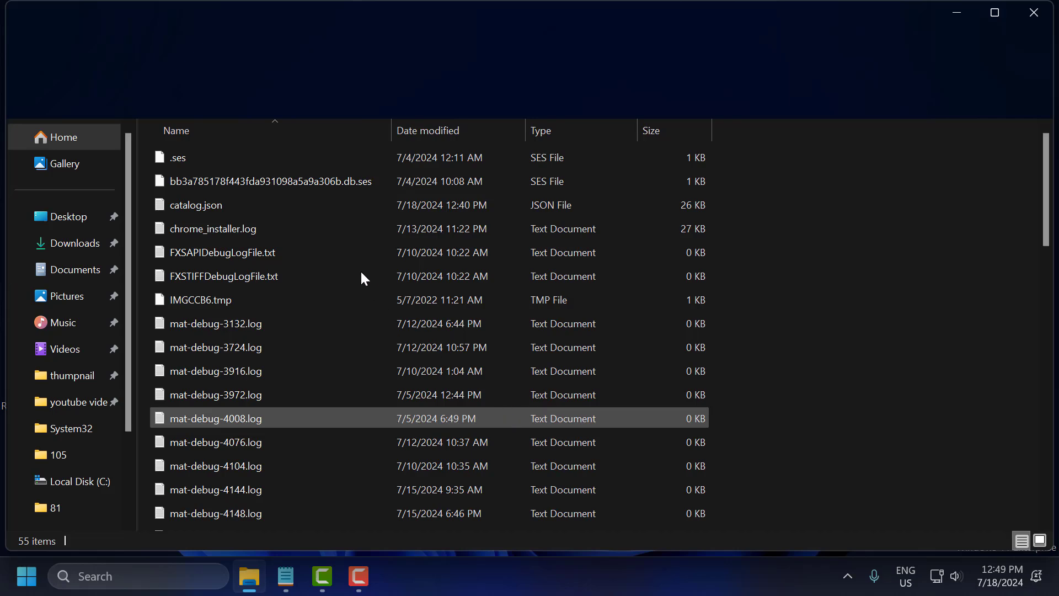
# Select all files in the Temp folder, delete them, and close File Explorer.
pyautogui.click(361, 275)
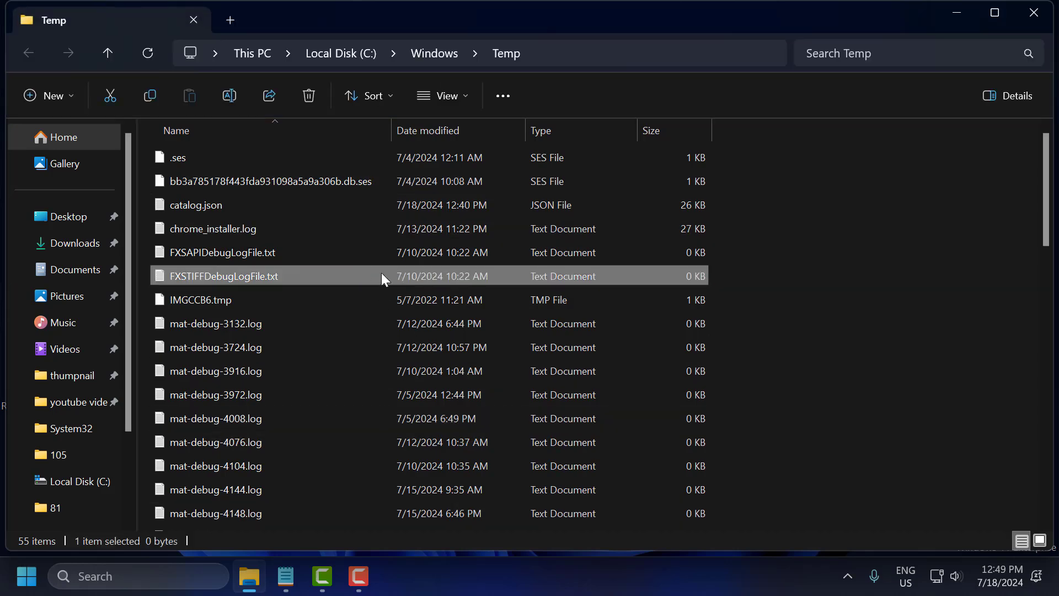
pyautogui.hotkey('ctrl', 'a')
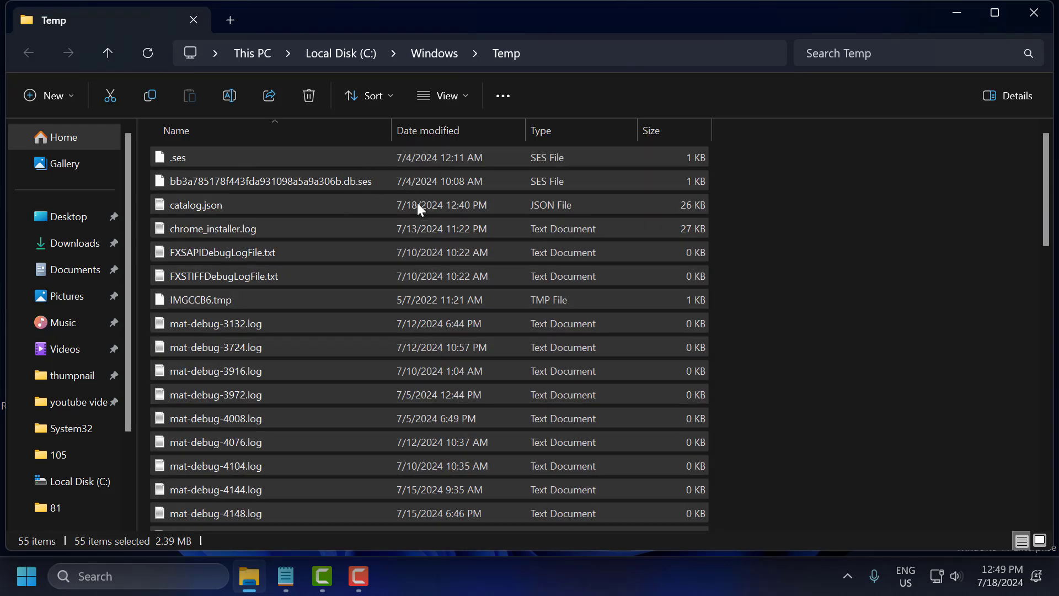
pyautogui.rightClick(417, 205)
pyautogui.click(399, 97)
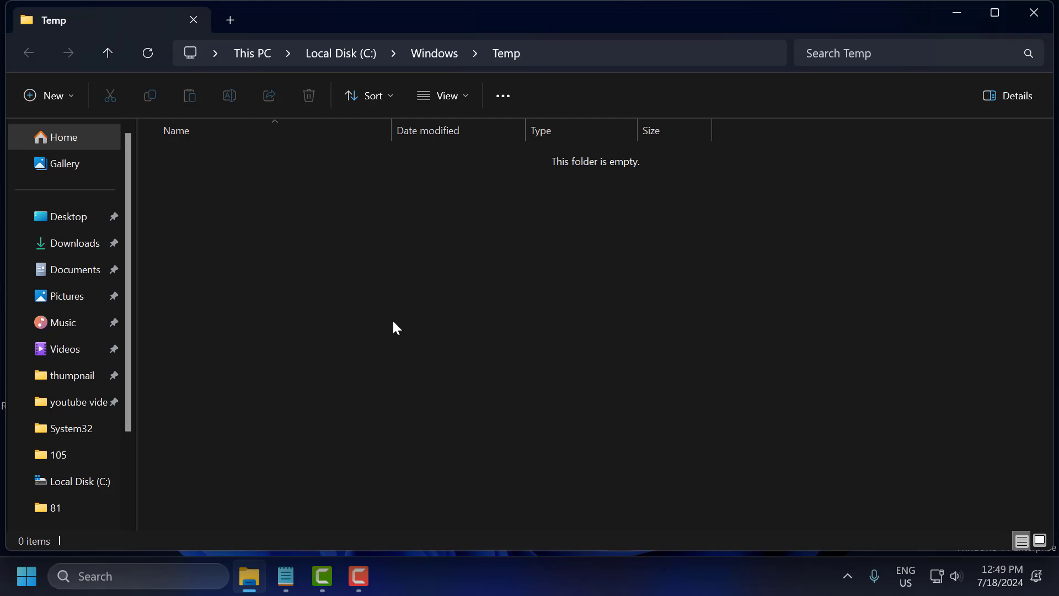
pyautogui.click(1037, 12)
pyautogui.click(121, 577)
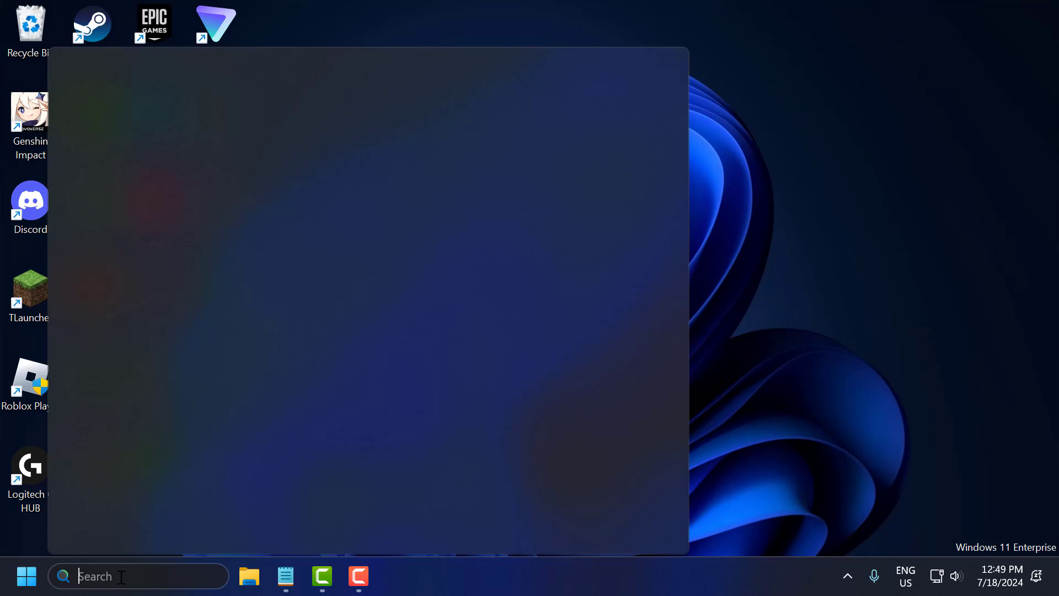
# Open the %temp% folder from the Run dialog.
pyautogui.write('run')
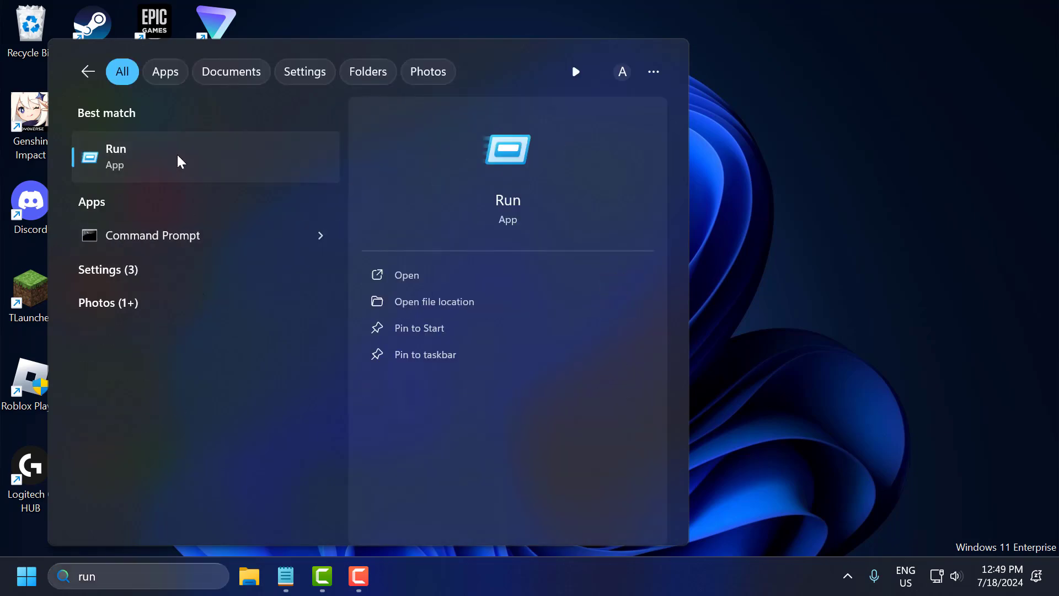
pyautogui.click(176, 154)
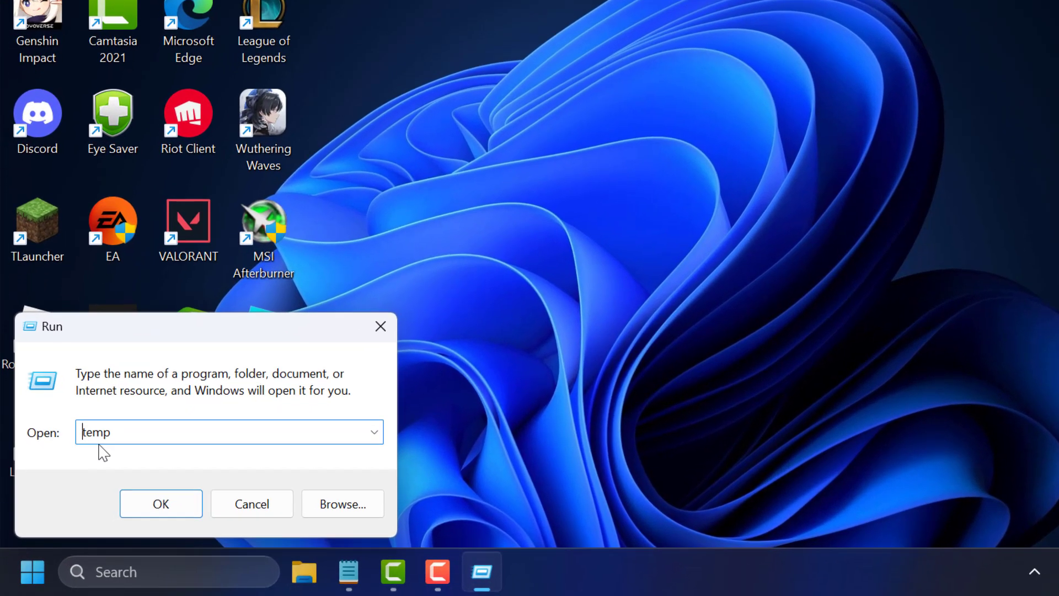
pyautogui.press('Home')
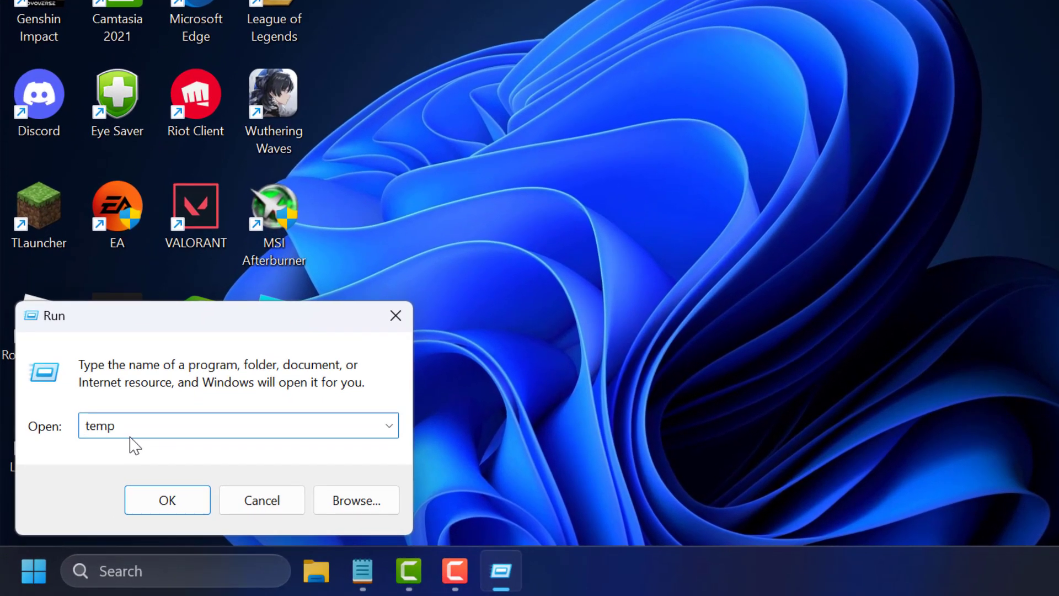
pyautogui.write('%')
pyautogui.press('End')
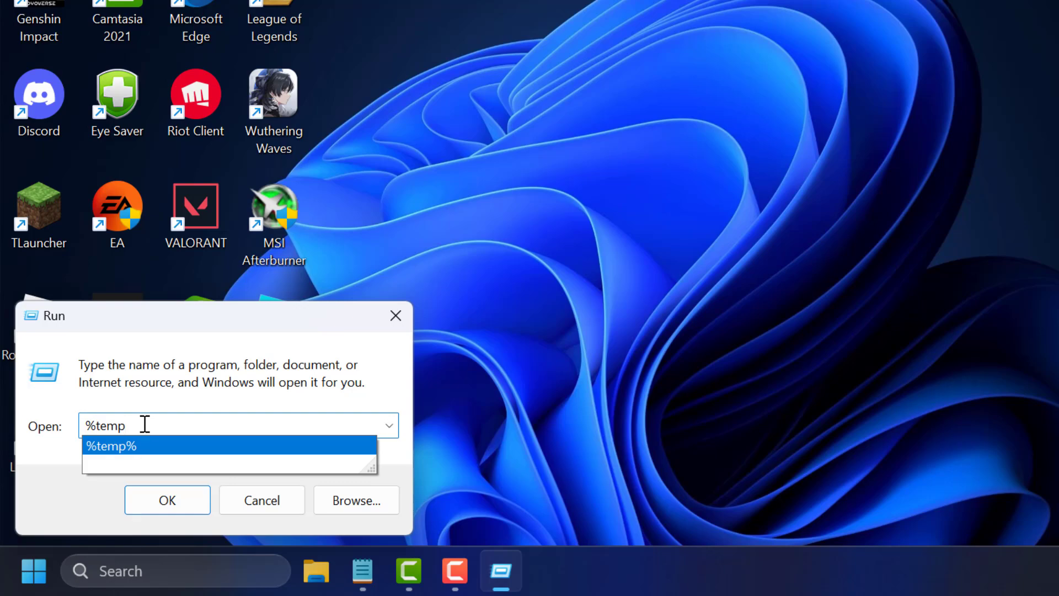
pyautogui.write('%')
pyautogui.click(174, 503)
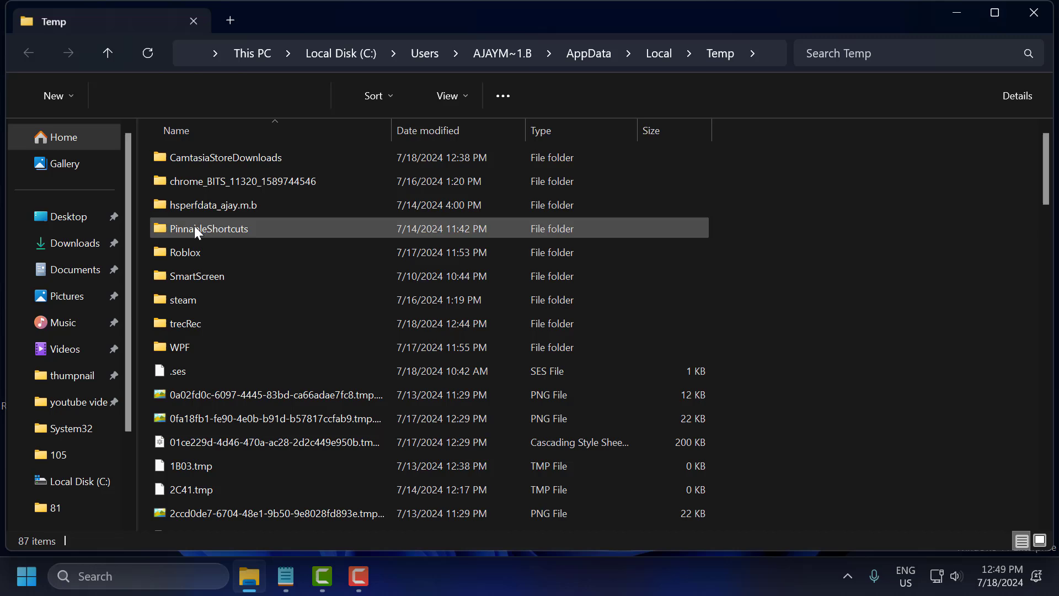
# Delete all items in %temp%, skipping every in-use item, and close File Explorer.
pyautogui.click(260, 323)
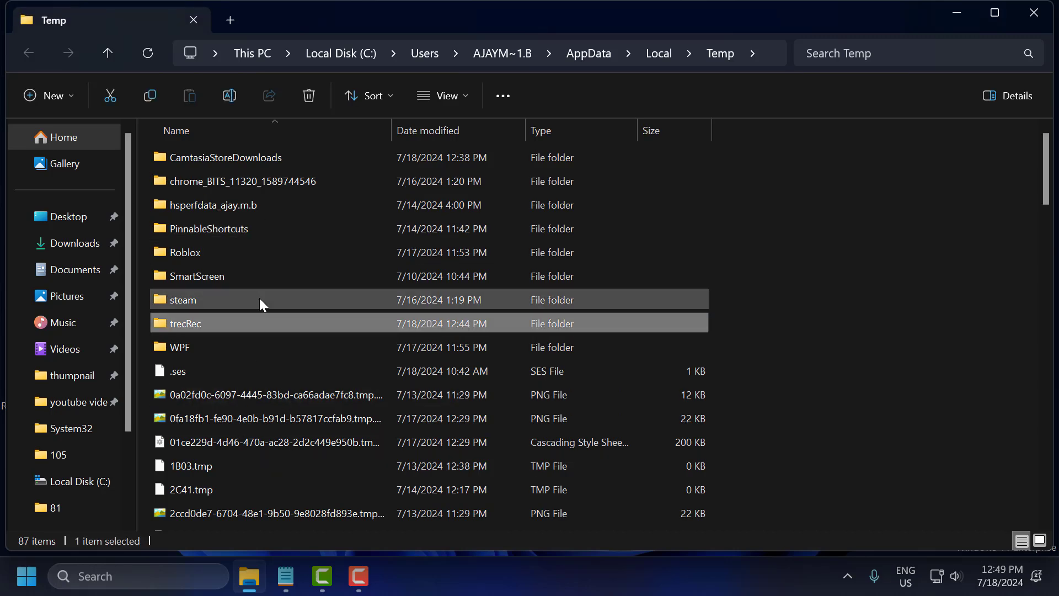
pyautogui.hotkey('ctrl', 'a')
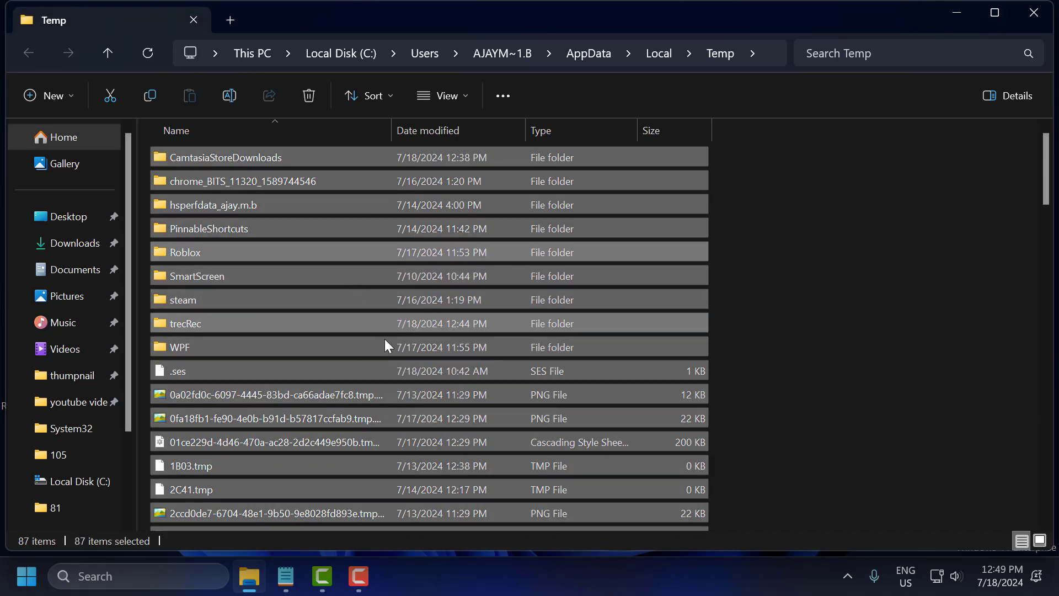
pyautogui.rightClick(304, 279)
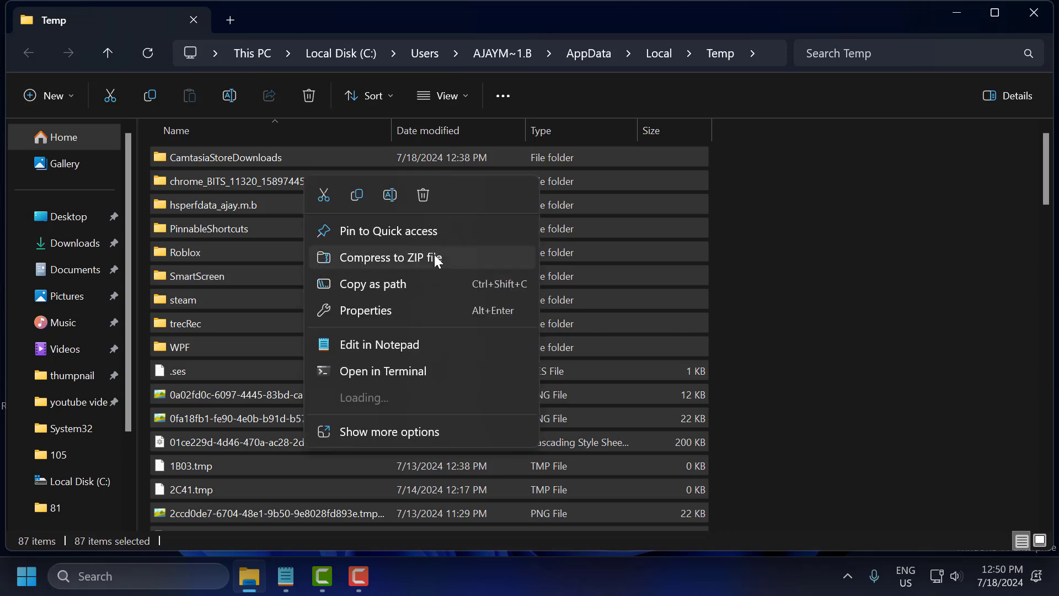
pyautogui.click(423, 196)
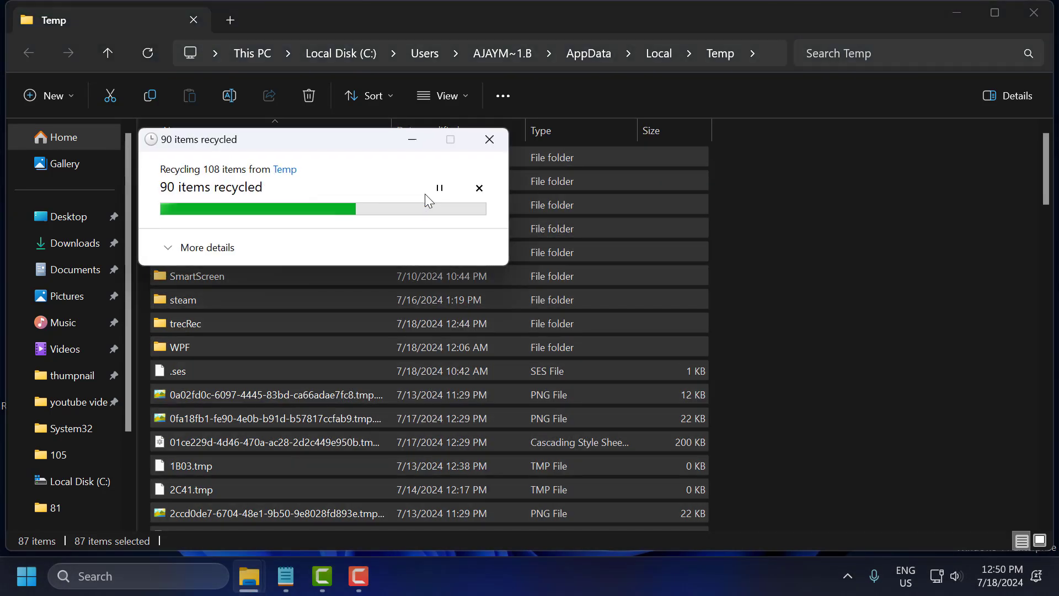
pyautogui.click(167, 284)
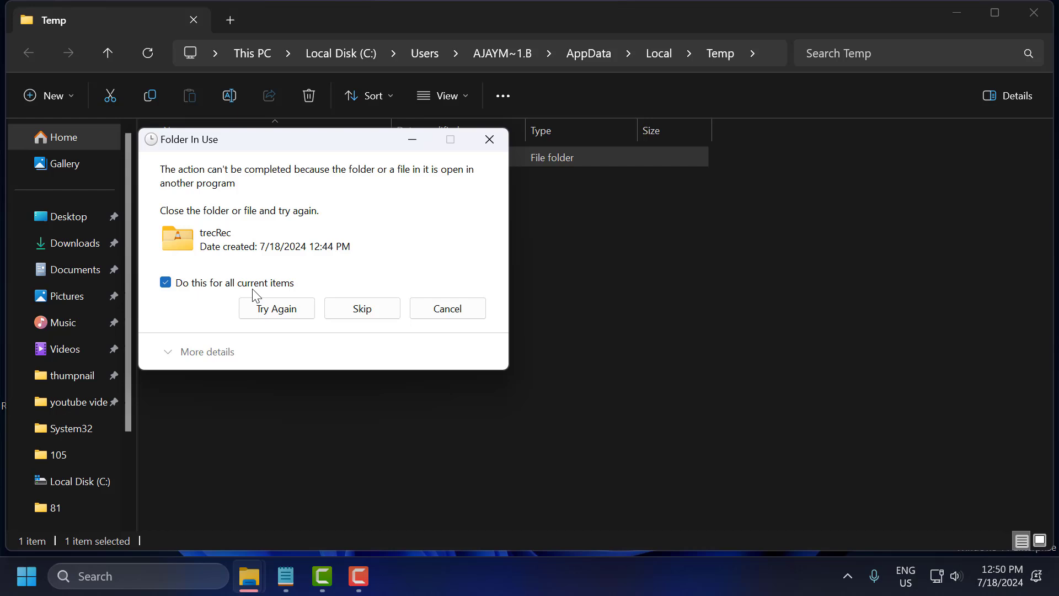
pyautogui.click(383, 313)
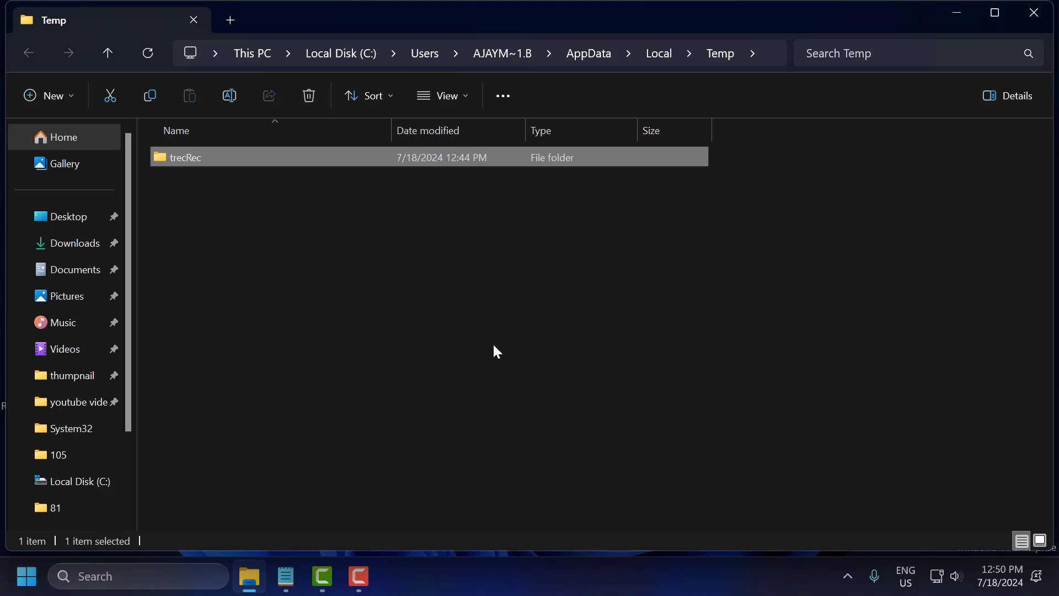
pyautogui.click(1031, 12)
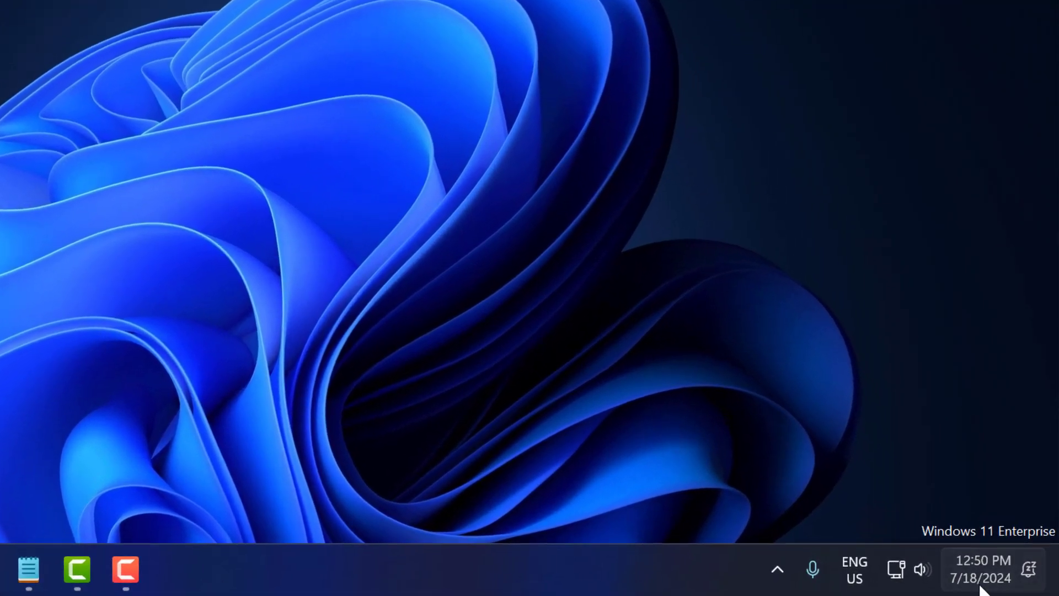
# Open date and time settings and keep the Chennai, Kolkata, Mumbai, New Delhi time zone.
pyautogui.rightClick(1002, 568)
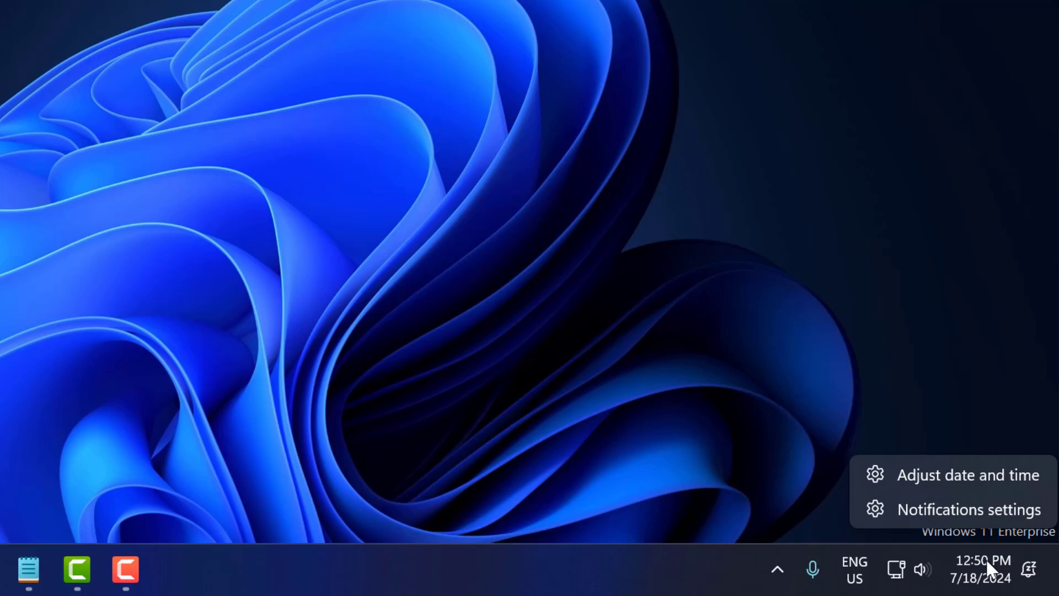
pyautogui.click(929, 475)
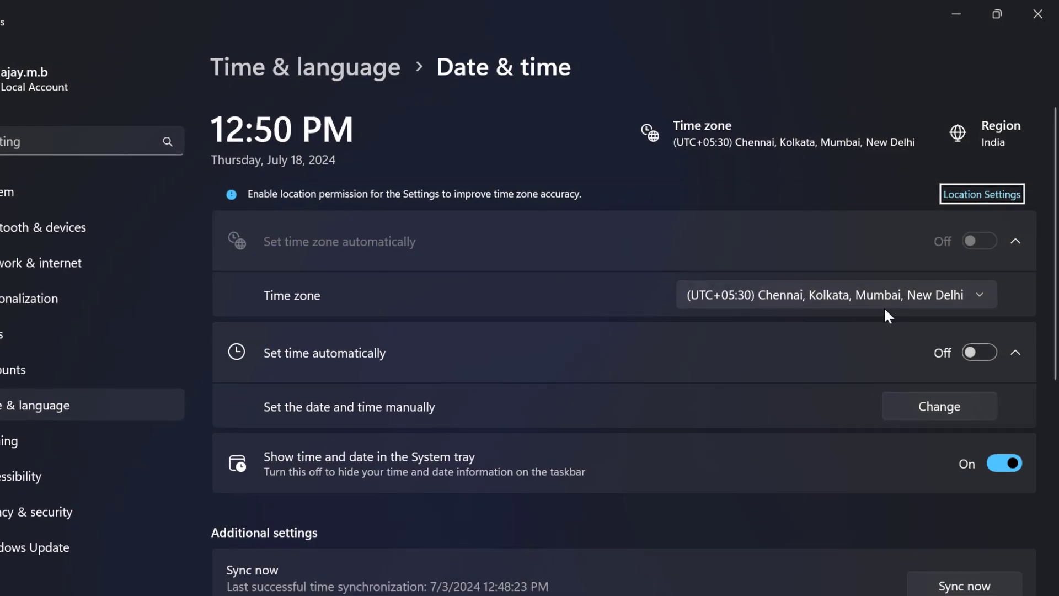
pyautogui.click(964, 307)
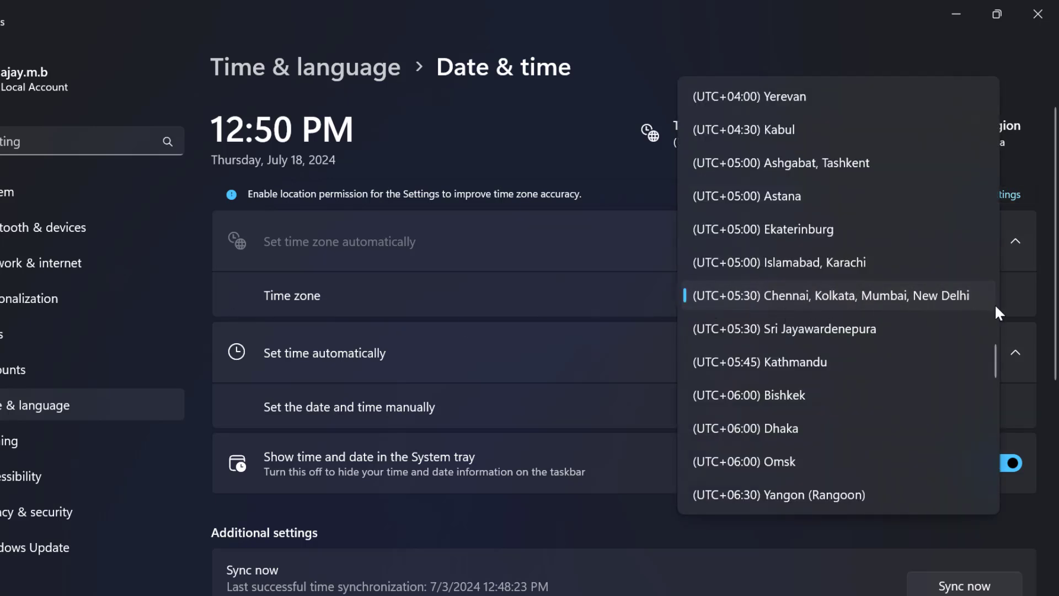
pyautogui.click(875, 300)
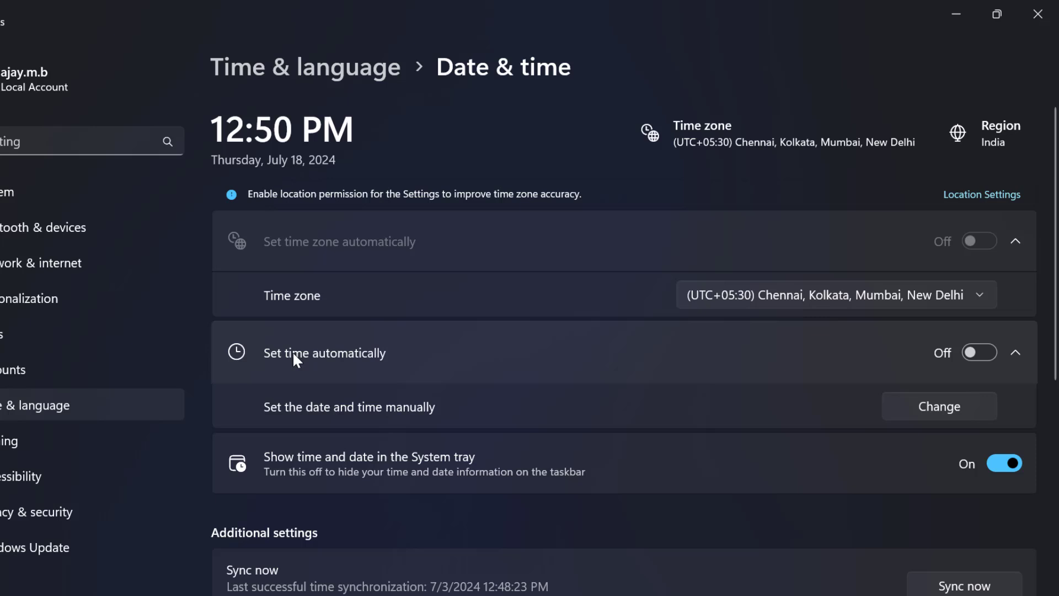
# Turn on Set time automatically, sync the clock now, and close Settings.
pyautogui.click(985, 357)
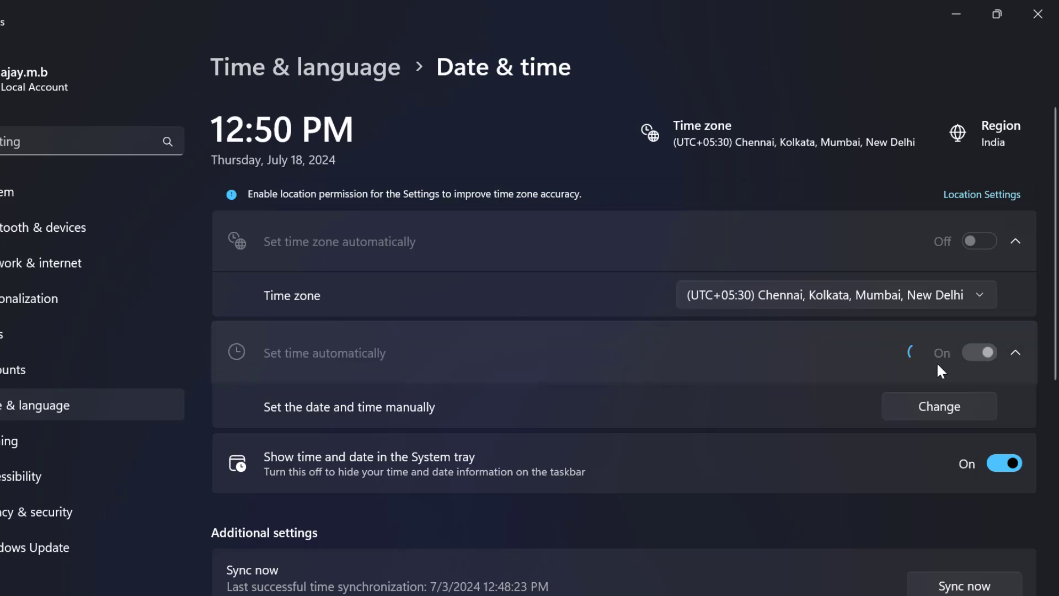
pyautogui.scroll(-4, 562, 402)
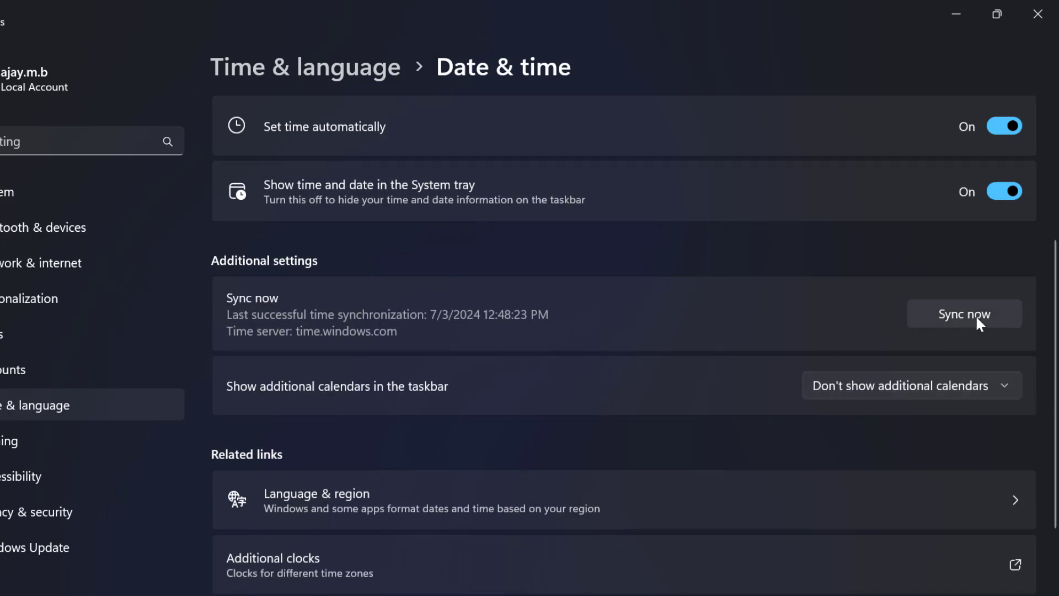
pyautogui.click(979, 322)
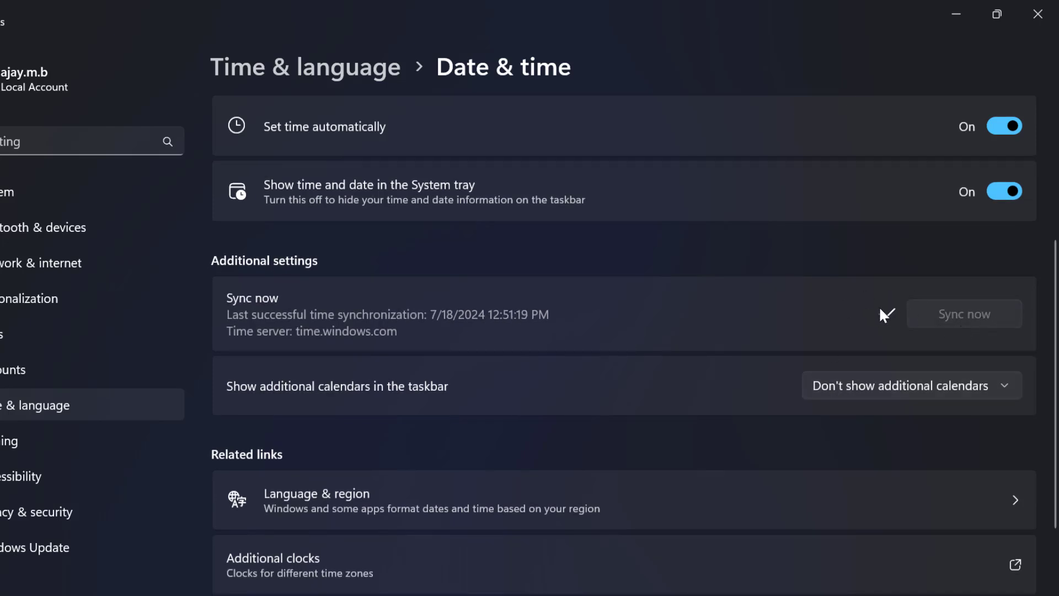
pyautogui.click(1038, 13)
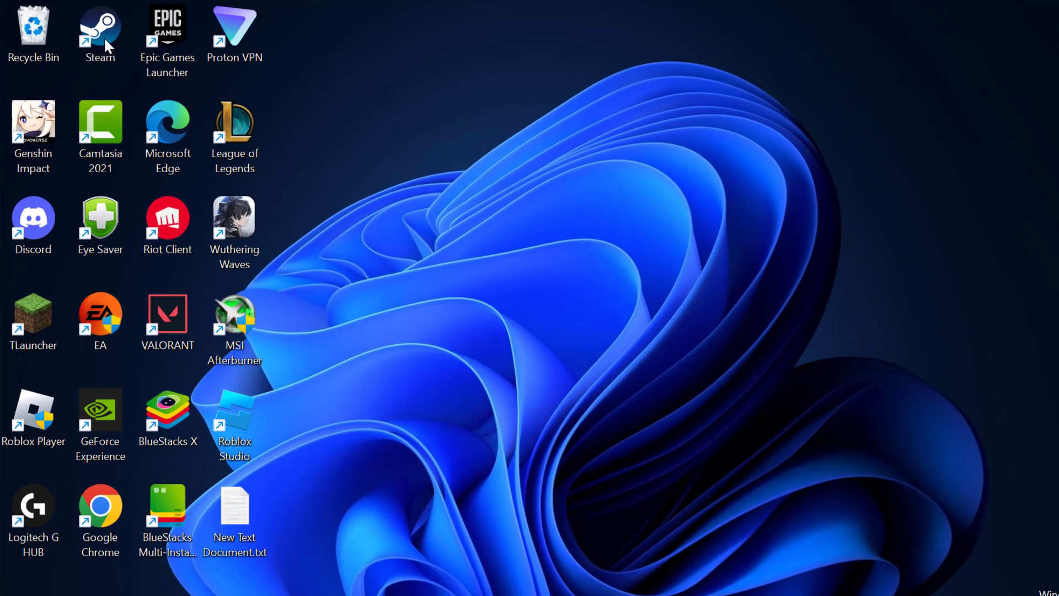
# Append -login -noreactlogin from Notepad to the Steam shortcut's Target and confirm with OK.
pyautogui.rightClick(104, 43)
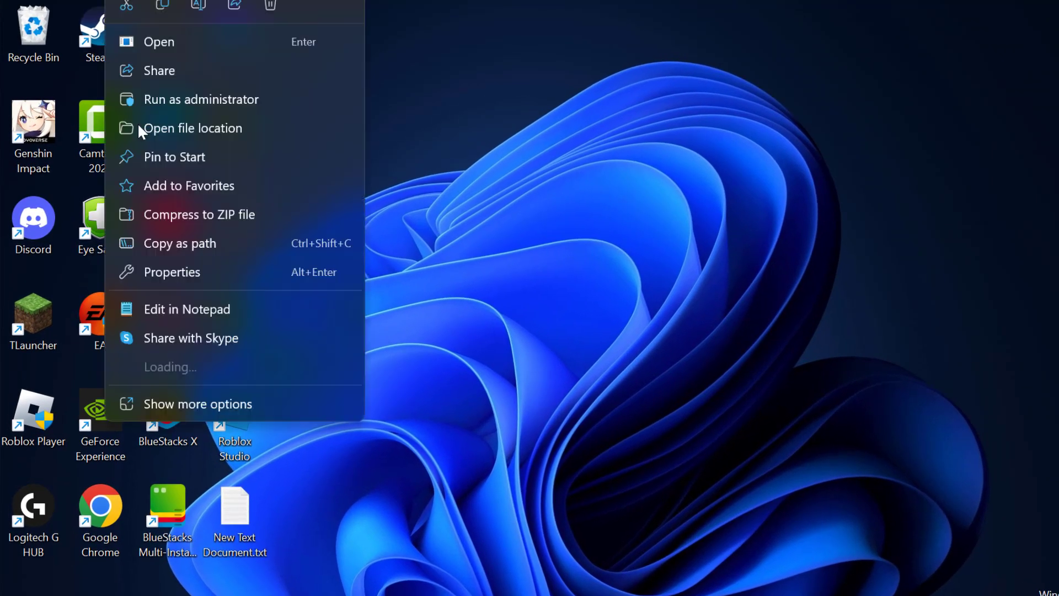
pyautogui.click(165, 272)
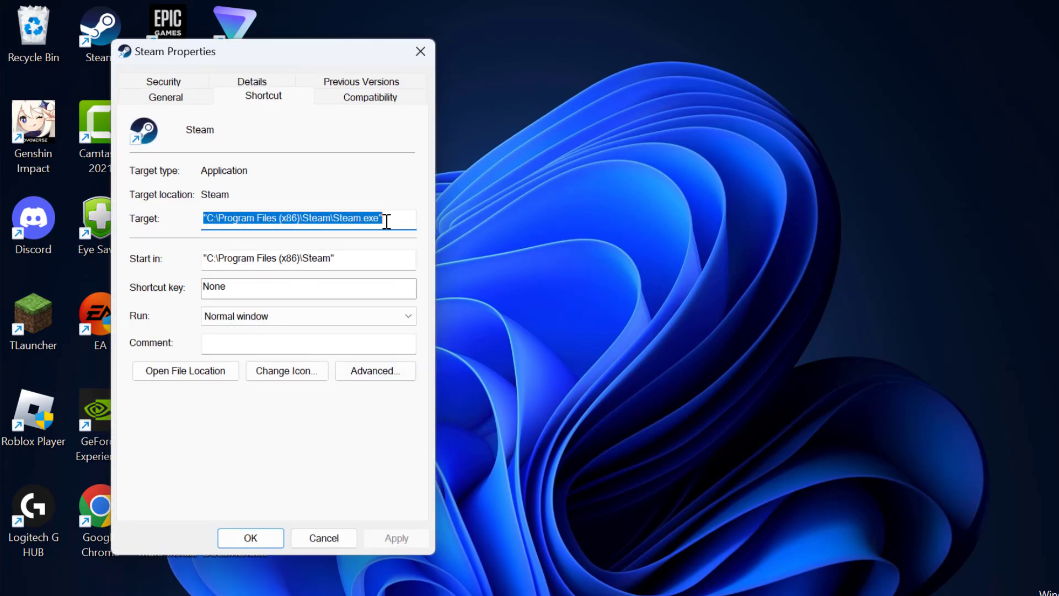
pyautogui.hotkey('alt', 'Tab')
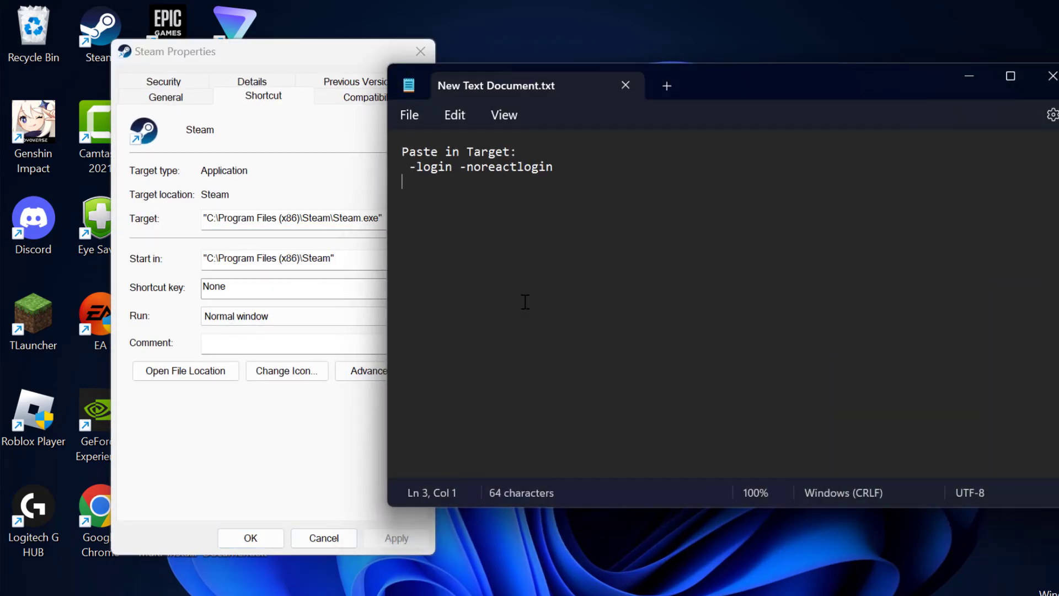
pyautogui.tripleClick(536, 168)
pyautogui.hotkey('ctrl', 'c')
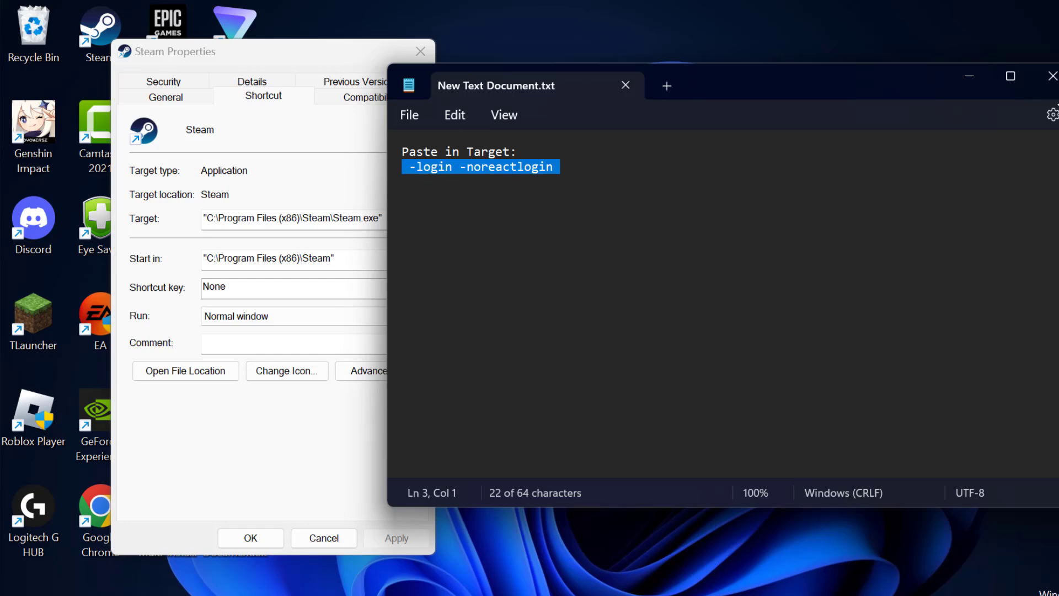
pyautogui.click(971, 77)
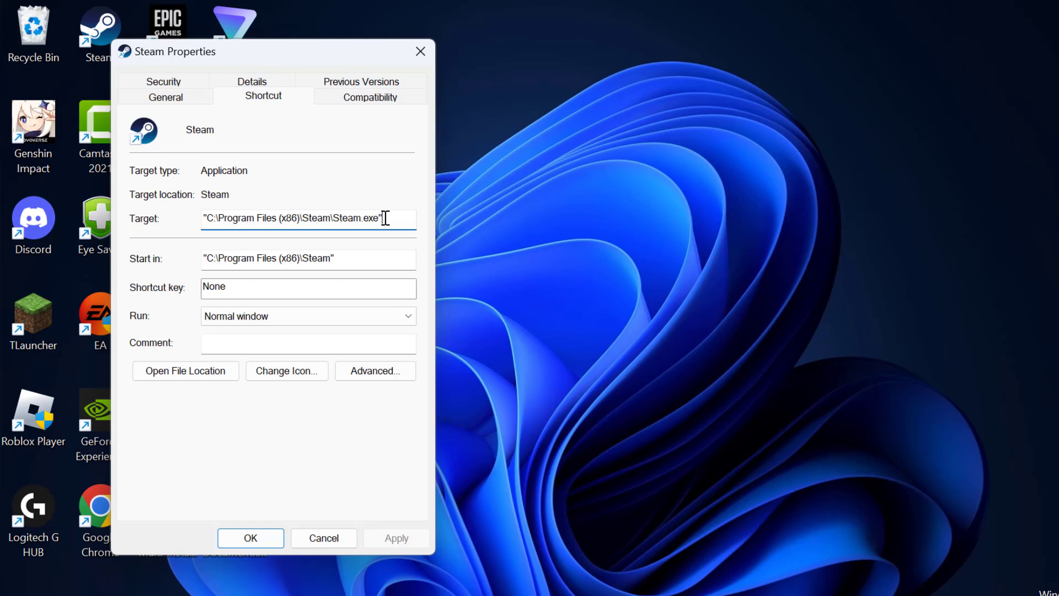
pyautogui.hotkey('ctrl', 'v')
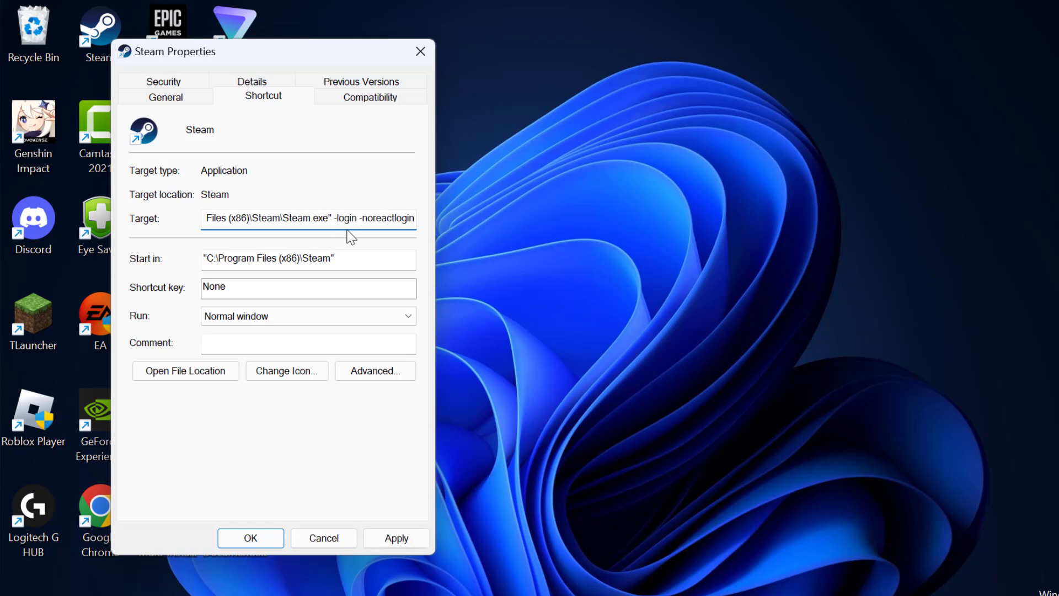
pyautogui.click(260, 535)
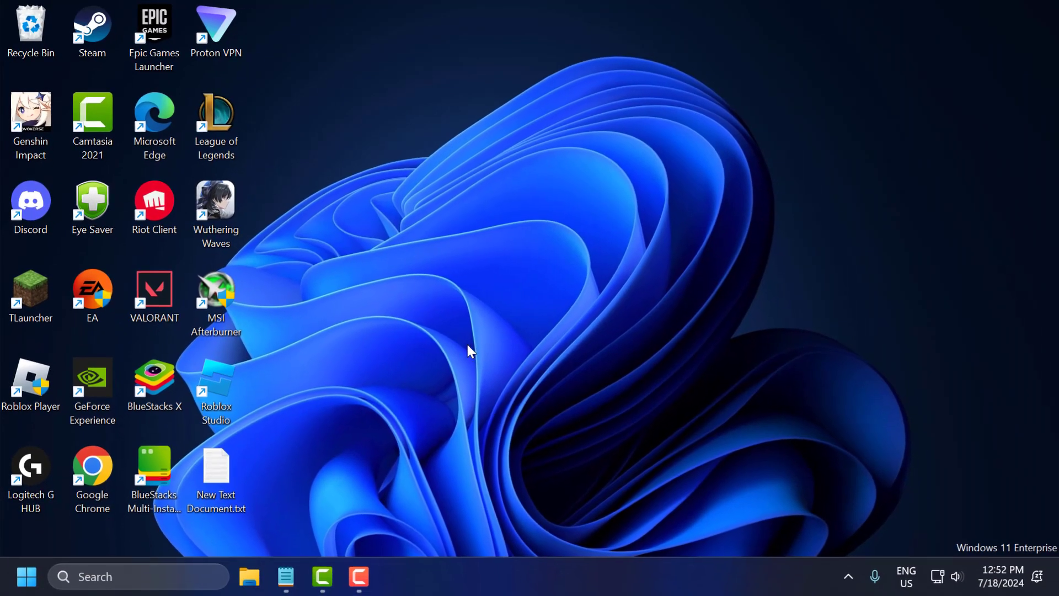